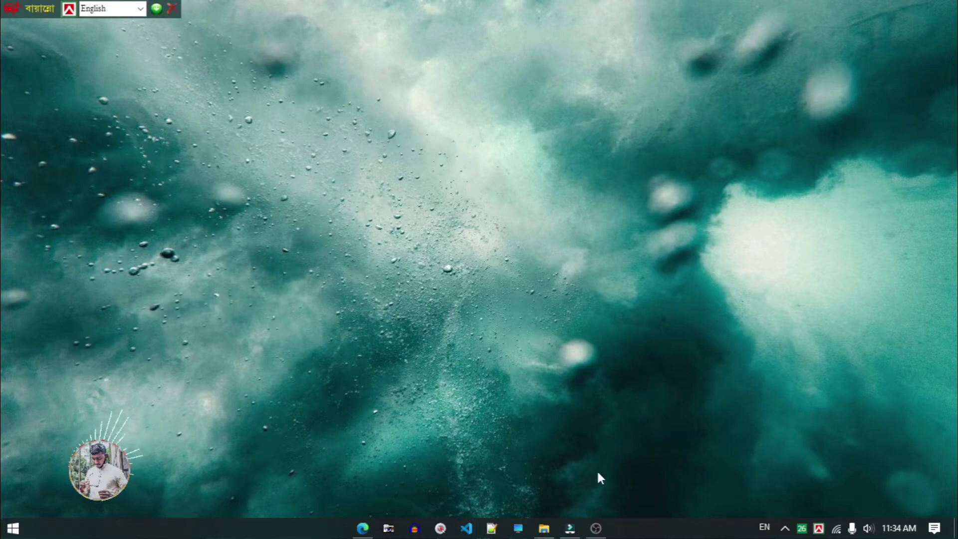
Switch to Filmora and look through the included elements and titles for items marked as needing download.
{"action": "mouse_move", "coordinate": [569, 527]}
{"action": "left_click", "coordinate": [570, 501]}
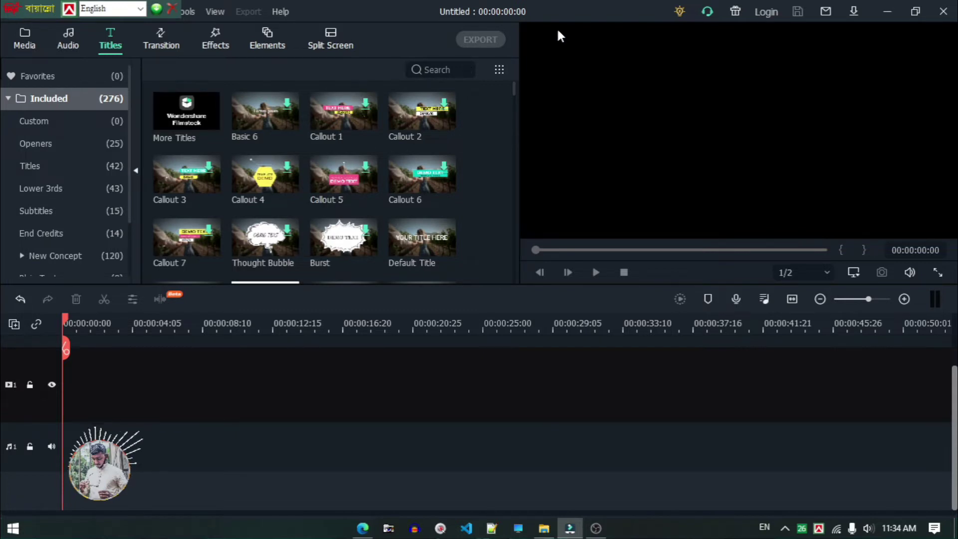
{"action": "left_click", "coordinate": [268, 38]}
{"action": "scroll", "coordinate": [360, 181], "scroll_direction": "up", "scroll_amount": 3}
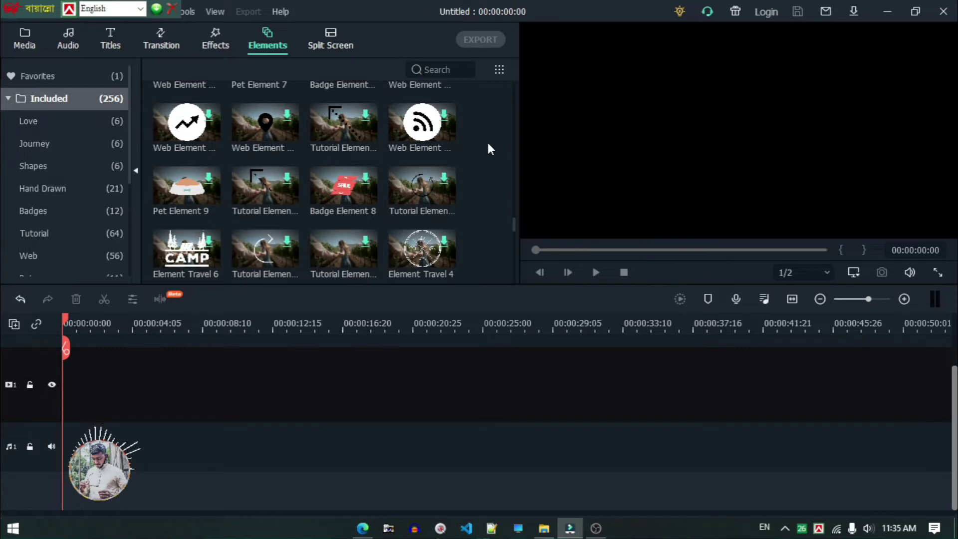
{"action": "scroll", "coordinate": [487, 148], "scroll_direction": "up", "scroll_amount": 5}
{"action": "left_click", "coordinate": [111, 39]}
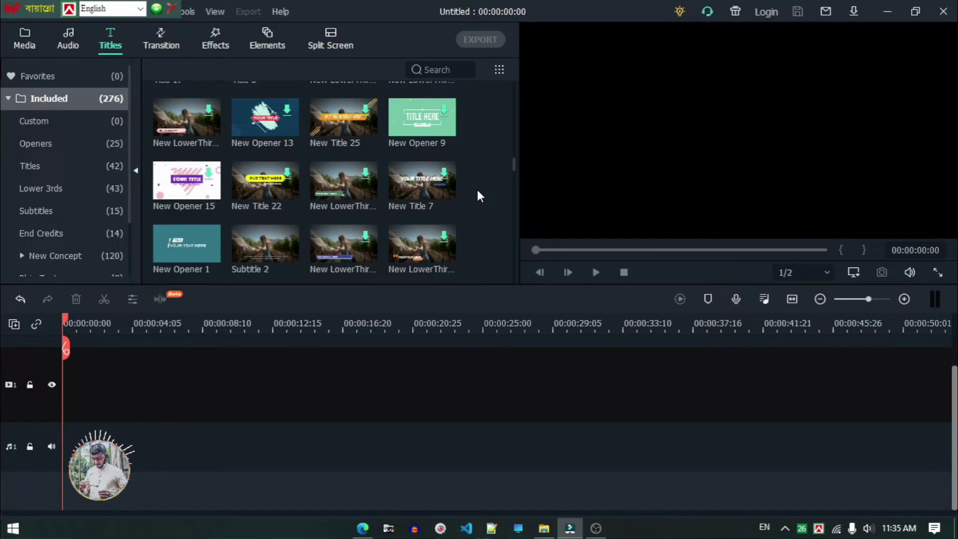
{"action": "scroll", "coordinate": [425, 164], "scroll_direction": "down", "scroll_amount": 2}
{"action": "scroll", "coordinate": [407, 162], "scroll_direction": "up", "scroll_amount": 5}
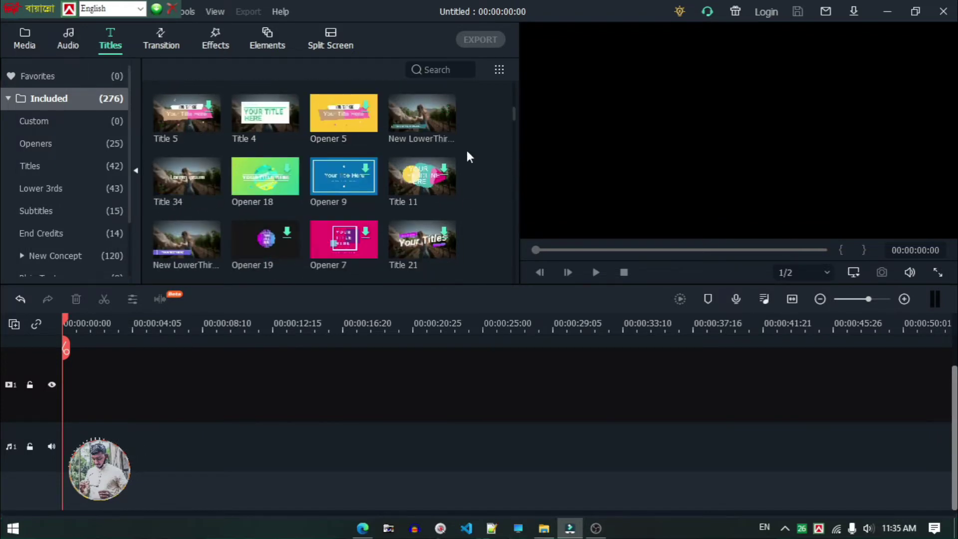
Choose to download all title resources and look over the Filmora X Default Effect Pack web page.
{"action": "right_click", "coordinate": [477, 153]}
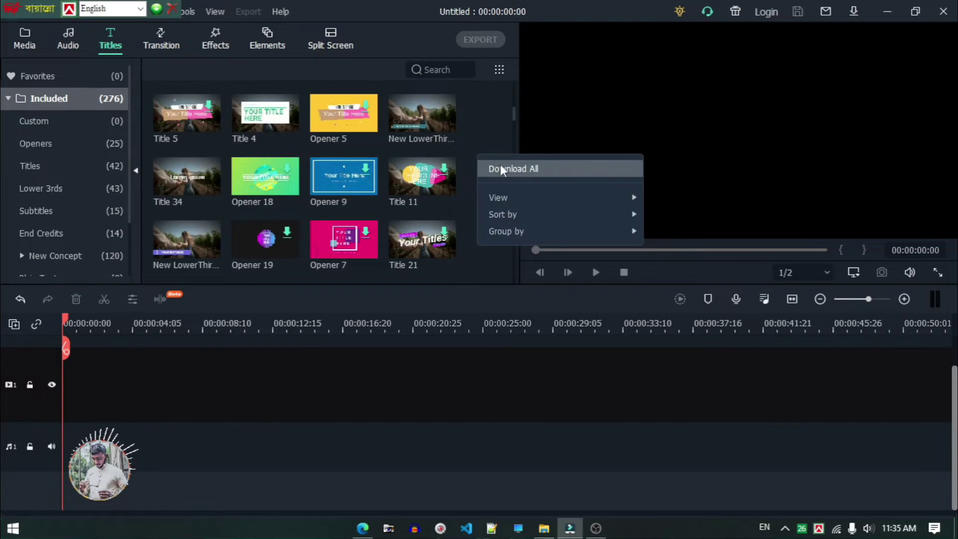
{"action": "left_click", "coordinate": [528, 169]}
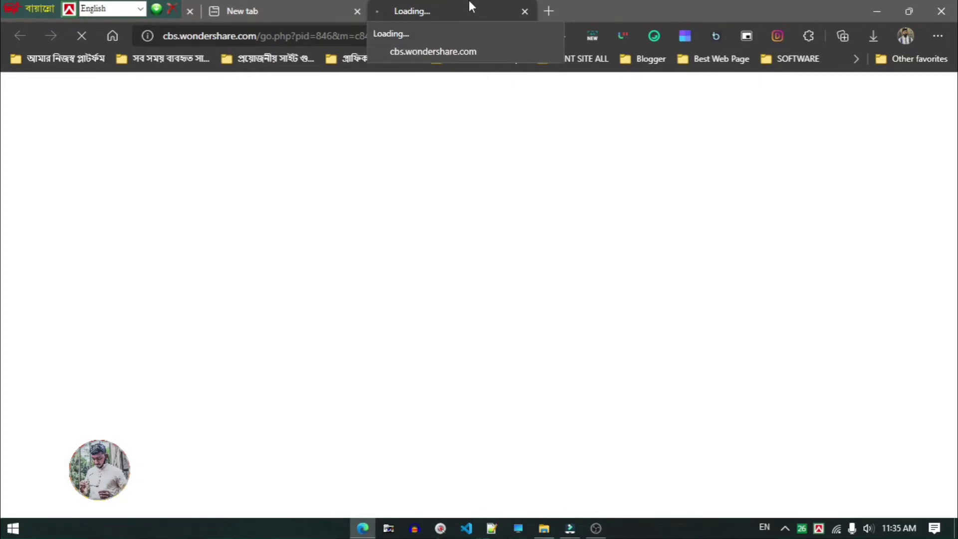
{"action": "scroll", "coordinate": [615, 228], "scroll_direction": "down", "scroll_amount": 5}
{"action": "scroll", "coordinate": [616, 228], "scroll_direction": "up", "scroll_amount": 5}
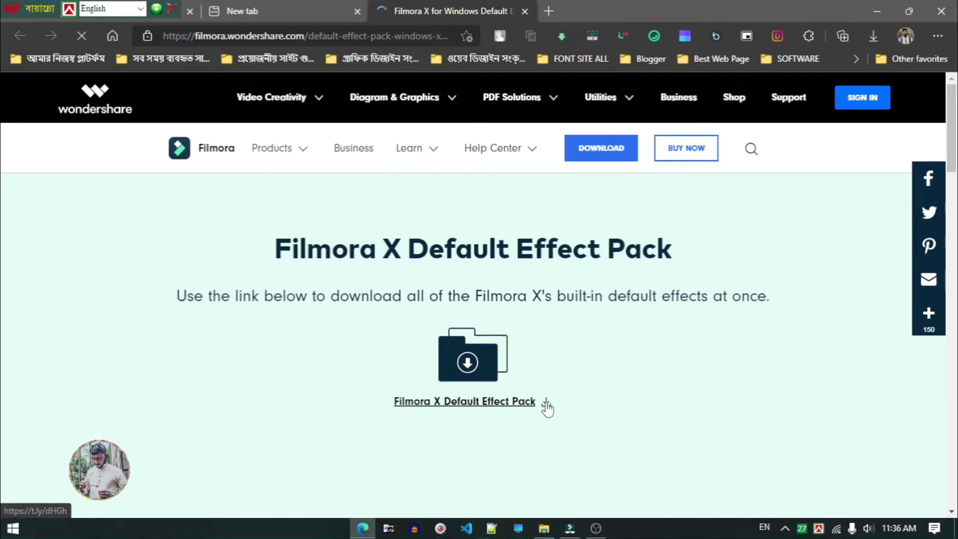
Request the Filmora X Default Effect Pack download and cancel the duplicate download.
{"action": "left_click", "coordinate": [477, 407]}
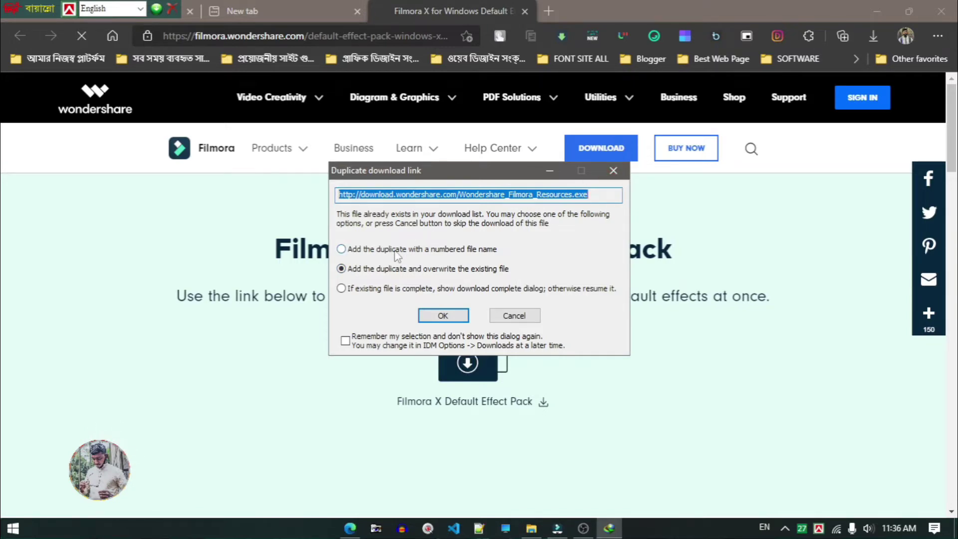
{"action": "left_click_drag", "start_coordinate": [424, 177], "coordinate": [452, 215]}
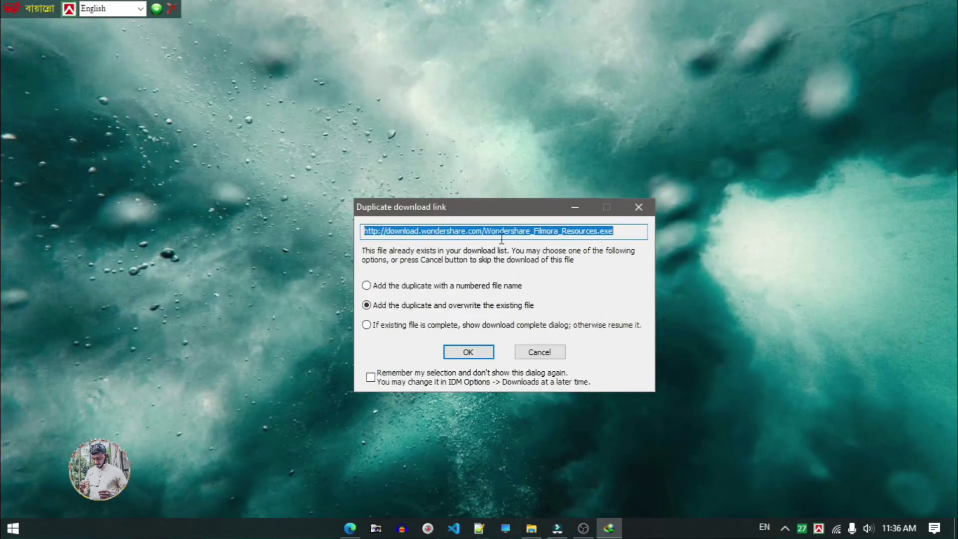
{"action": "left_click", "coordinate": [538, 353]}
Switch to File Explorer, open the Programs folder inside Downloads and enlarge its file icons.
{"action": "mouse_move", "coordinate": [573, 531]}
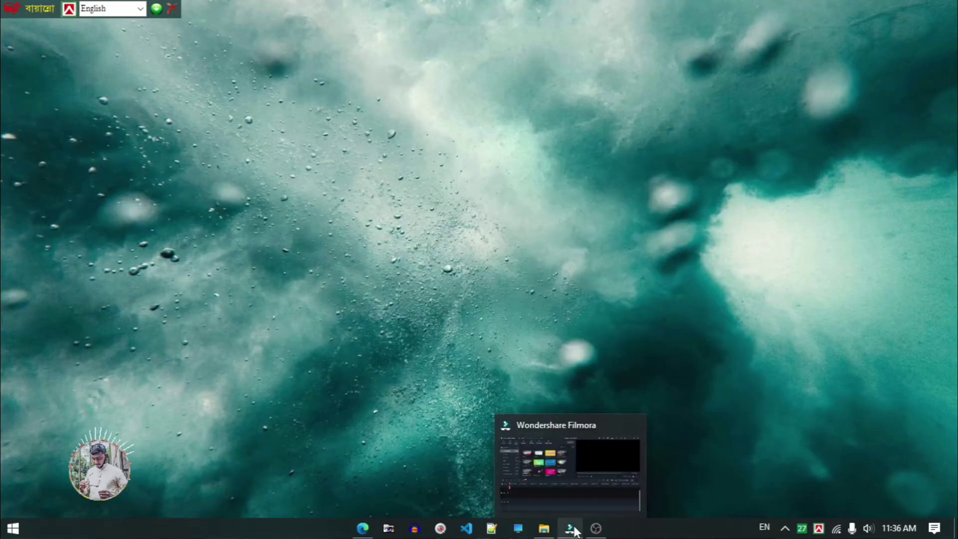
{"action": "left_click", "coordinate": [547, 528]}
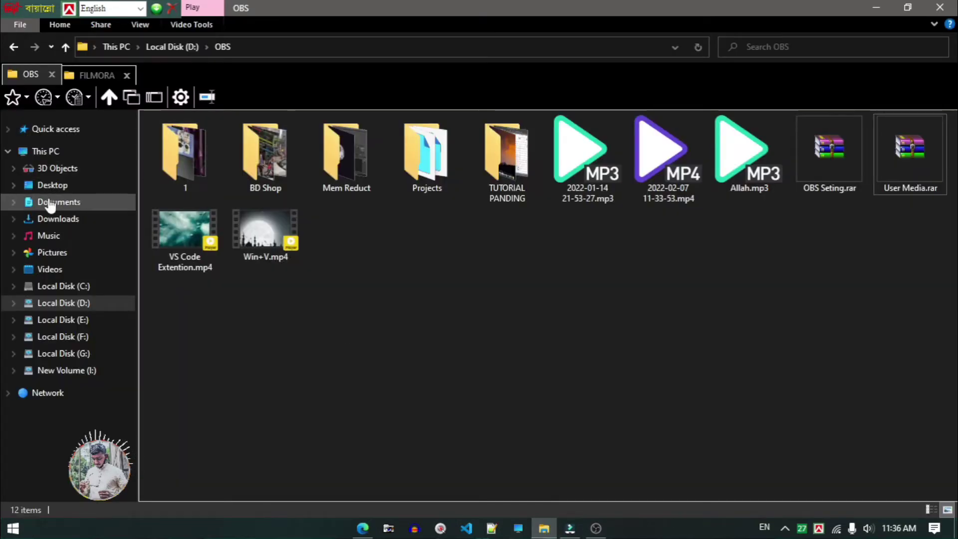
{"action": "left_click", "coordinate": [69, 218]}
{"action": "left_click", "coordinate": [193, 185]}
{"action": "double_click", "coordinate": [193, 185]}
{"action": "key", "text": "alt+Left"}
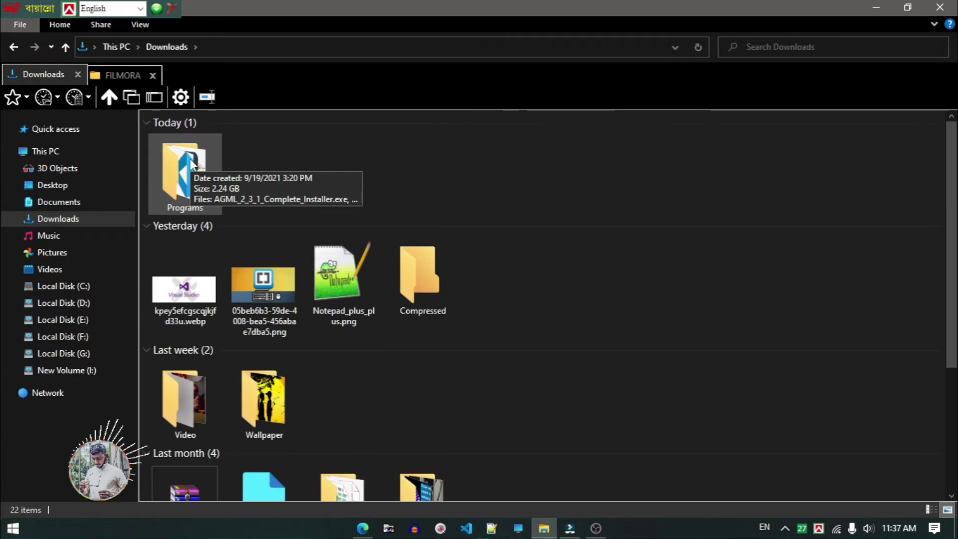
{"action": "double_click", "coordinate": [183, 172]}
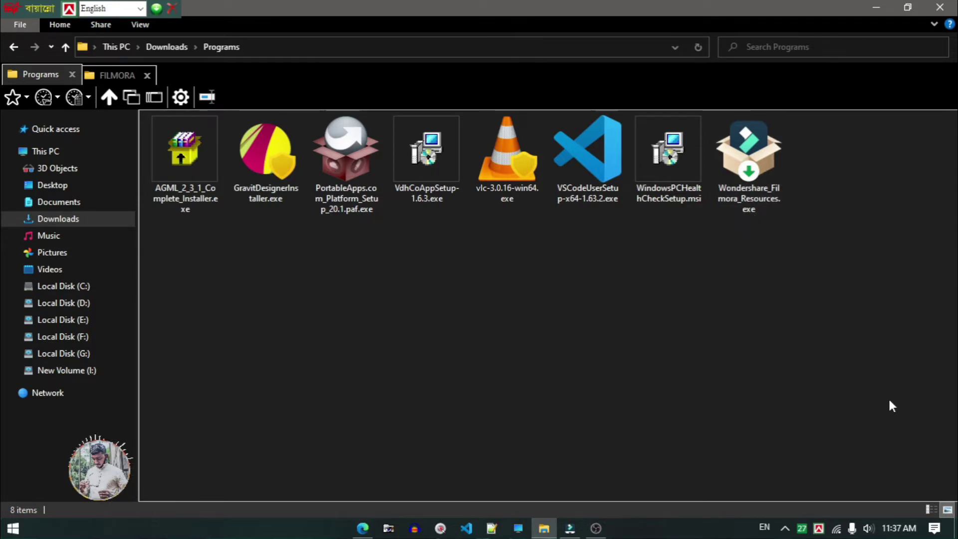
{"action": "scroll", "coordinate": [866, 351], "scroll_direction": "up", "scroll_amount": 3}
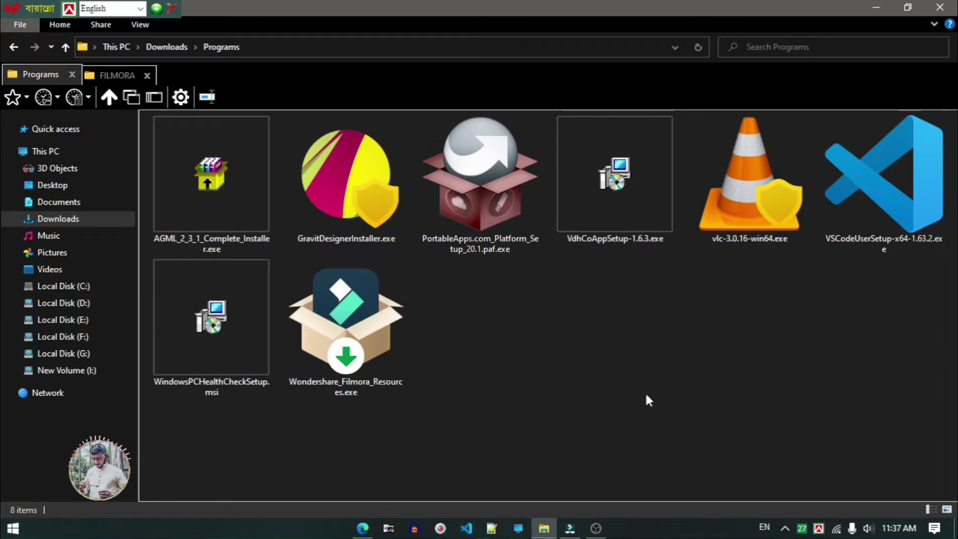
Examine the detailed file properties of Wondershare_Filmora_Resources.exe, then close them without changes.
{"action": "left_click", "coordinate": [352, 332]}
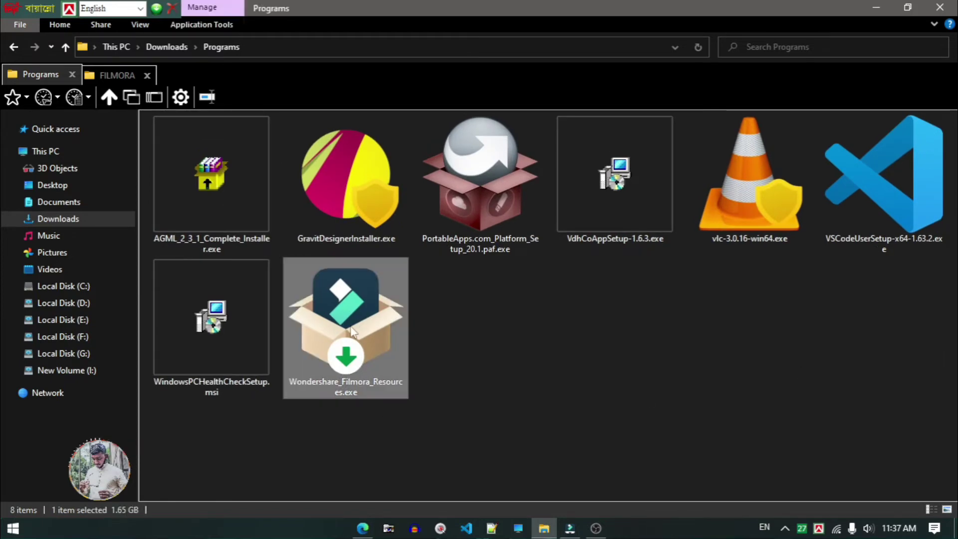
{"action": "right_click", "coordinate": [353, 332]}
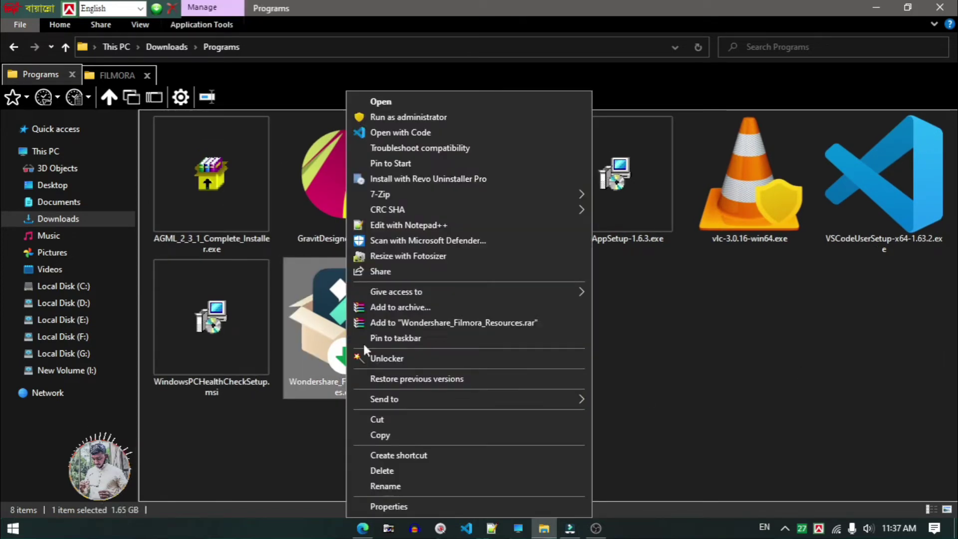
{"action": "left_click", "coordinate": [399, 504]}
{"action": "left_click", "coordinate": [476, 176]}
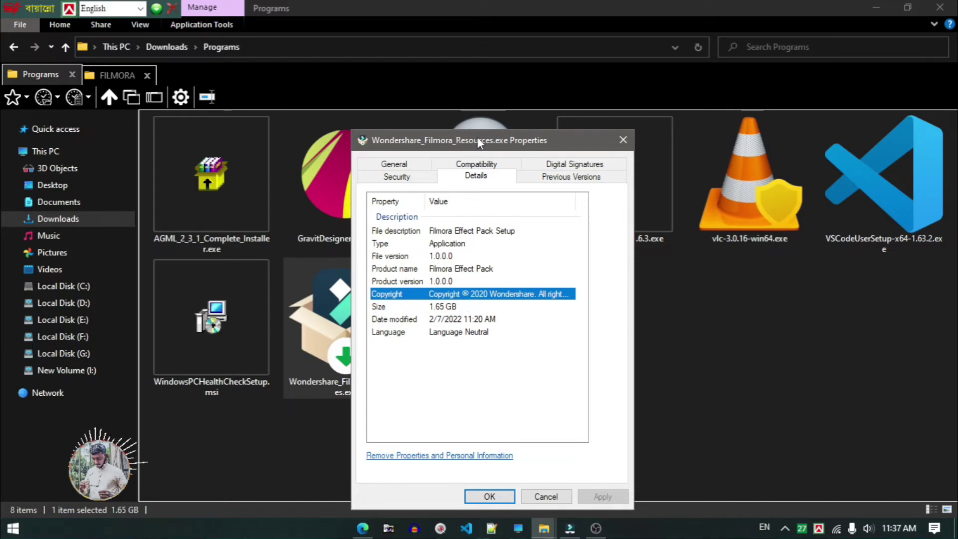
{"action": "left_click_drag", "start_coordinate": [492, 144], "coordinate": [566, 89]}
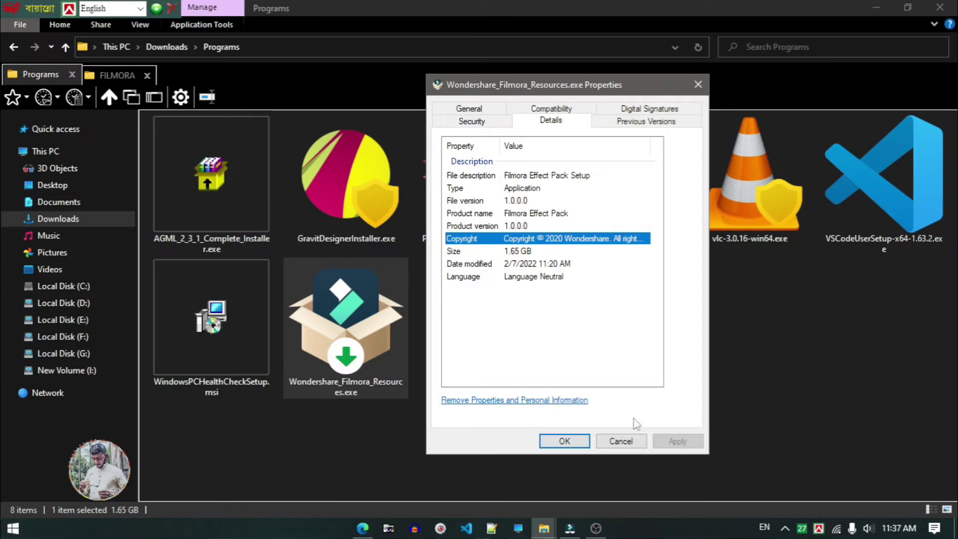
{"action": "left_click", "coordinate": [629, 442]}
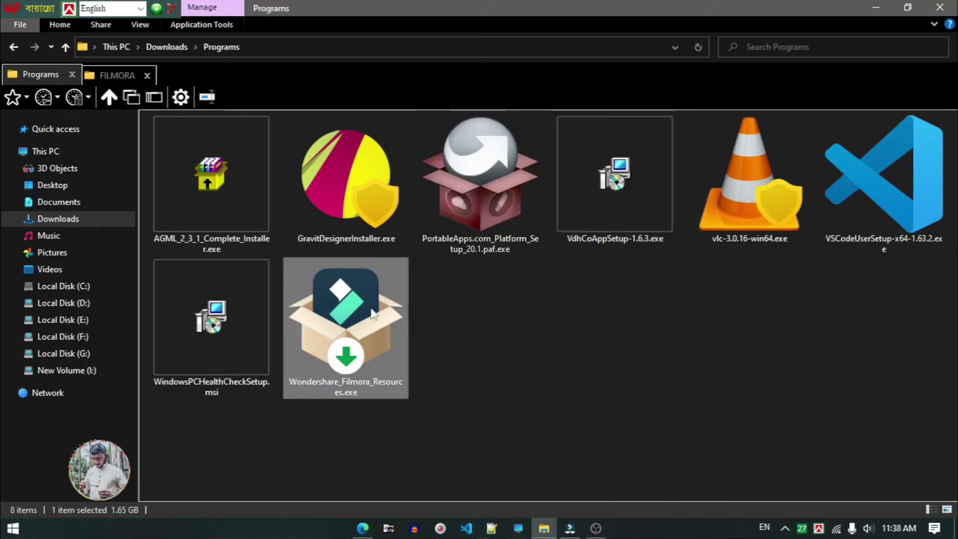
{"action": "left_click", "coordinate": [506, 364]}
{"action": "left_click", "coordinate": [370, 318]}
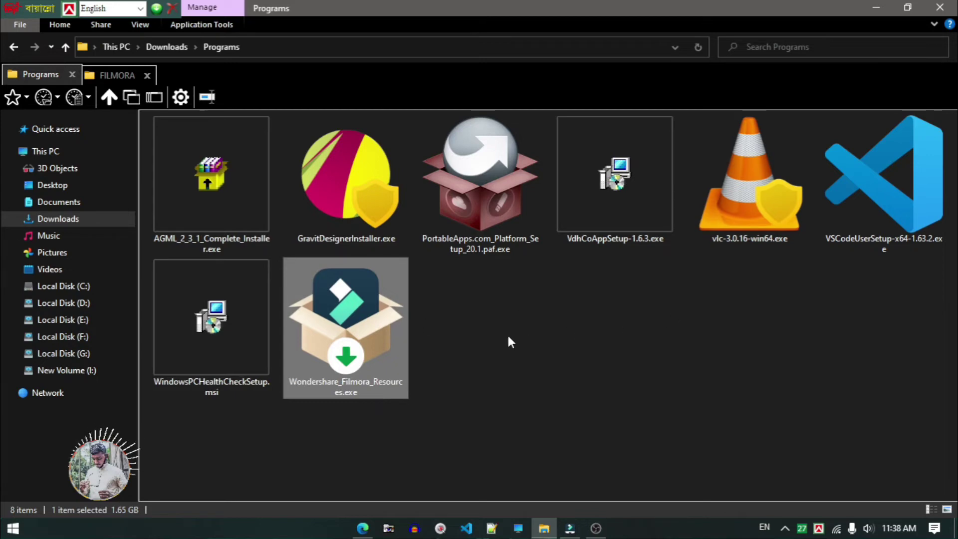
{"action": "left_click", "coordinate": [876, 6]}
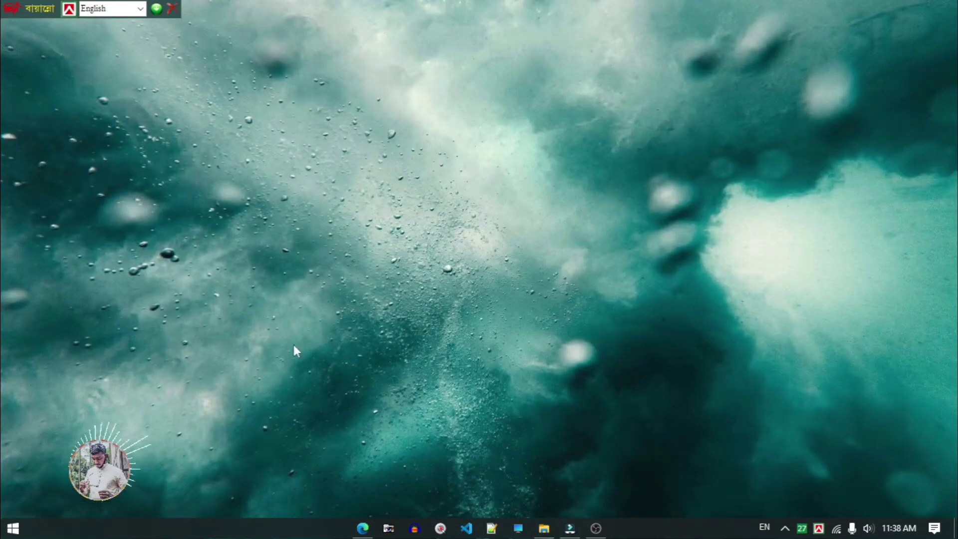
{"action": "left_click", "coordinate": [572, 524]}
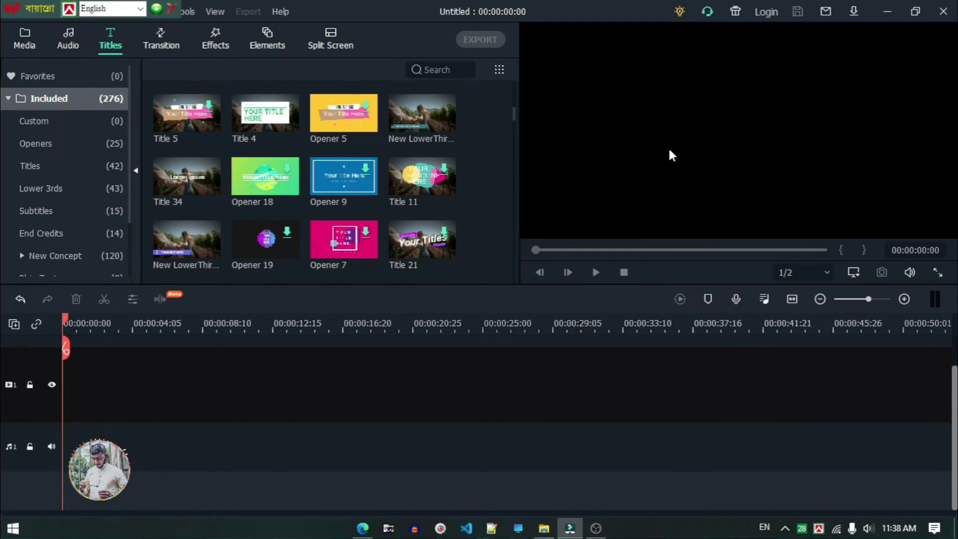
{"action": "left_click", "coordinate": [543, 527]}
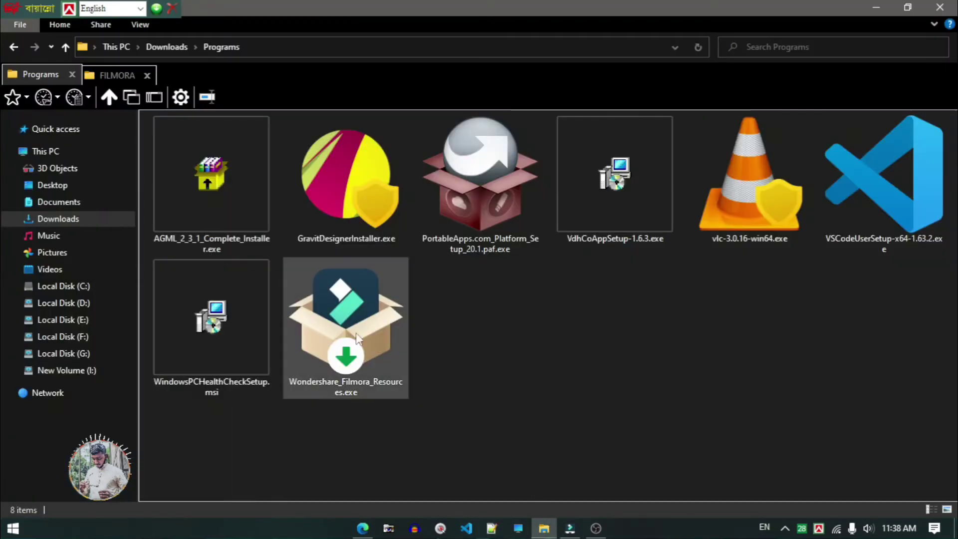
{"action": "right_click", "coordinate": [360, 317]}
{"action": "left_click", "coordinate": [809, 332]}
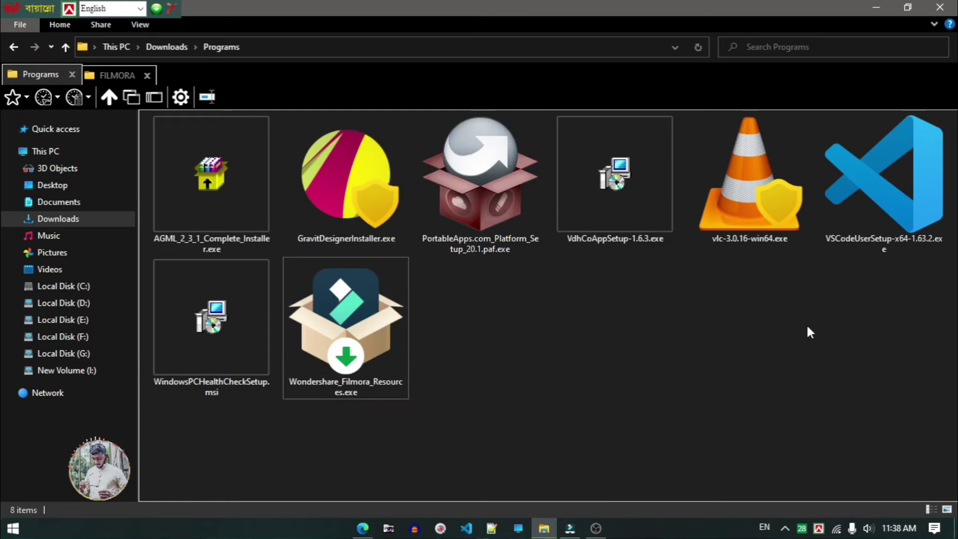
Close Filmora and run Wondershare_Filmora_Resources.exe from the Programs folder as administrator.
{"action": "left_click", "coordinate": [875, 9]}
{"action": "left_click", "coordinate": [943, 11]}
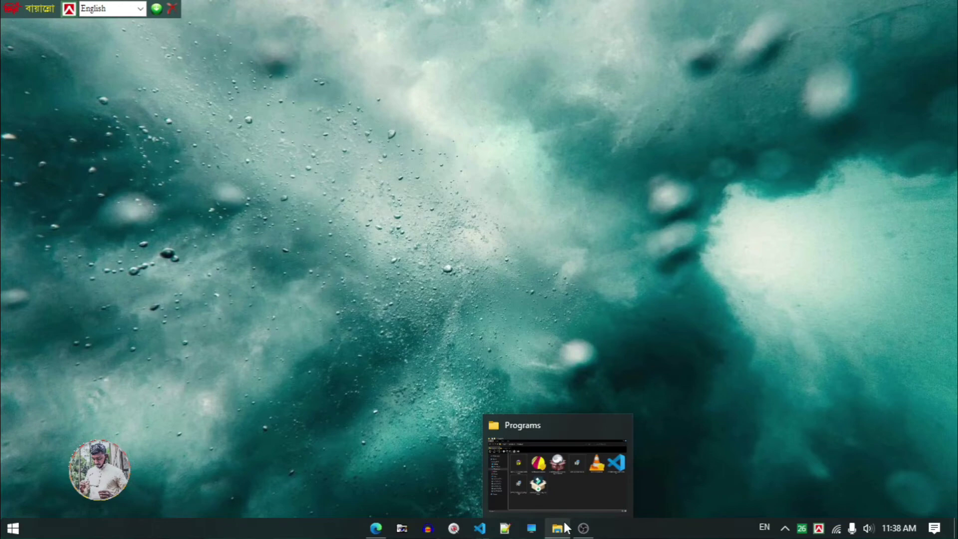
{"action": "left_click", "coordinate": [566, 528]}
{"action": "left_click", "coordinate": [396, 339]}
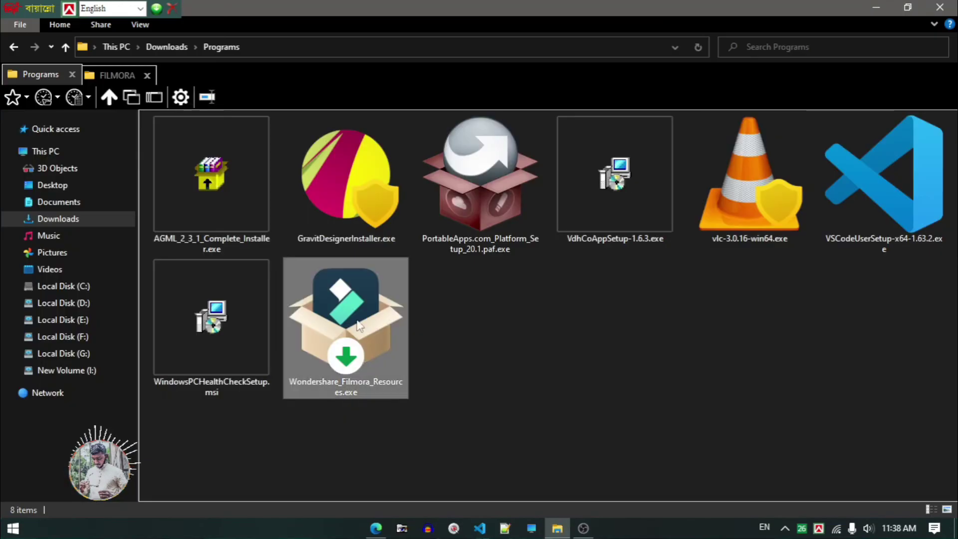
{"action": "right_click", "coordinate": [357, 323]}
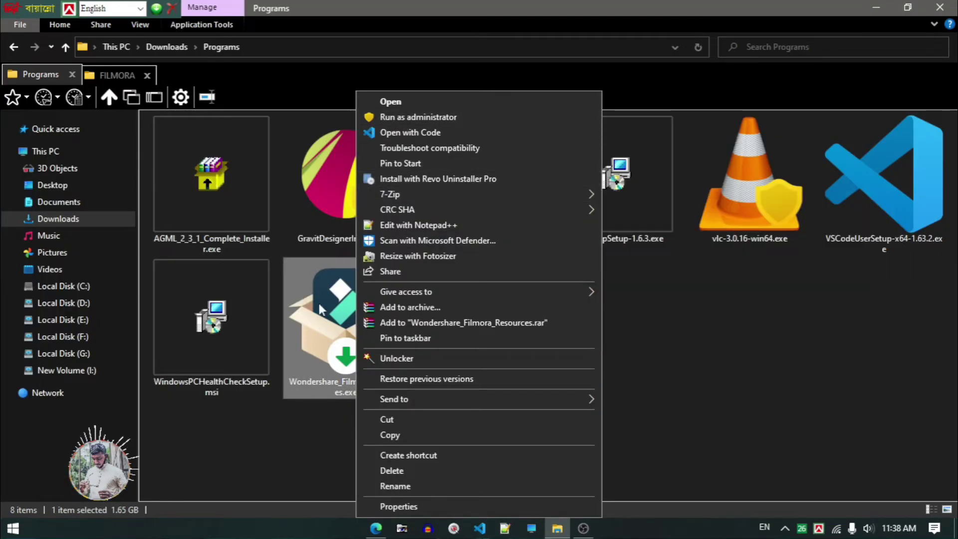
{"action": "left_click", "coordinate": [412, 122]}
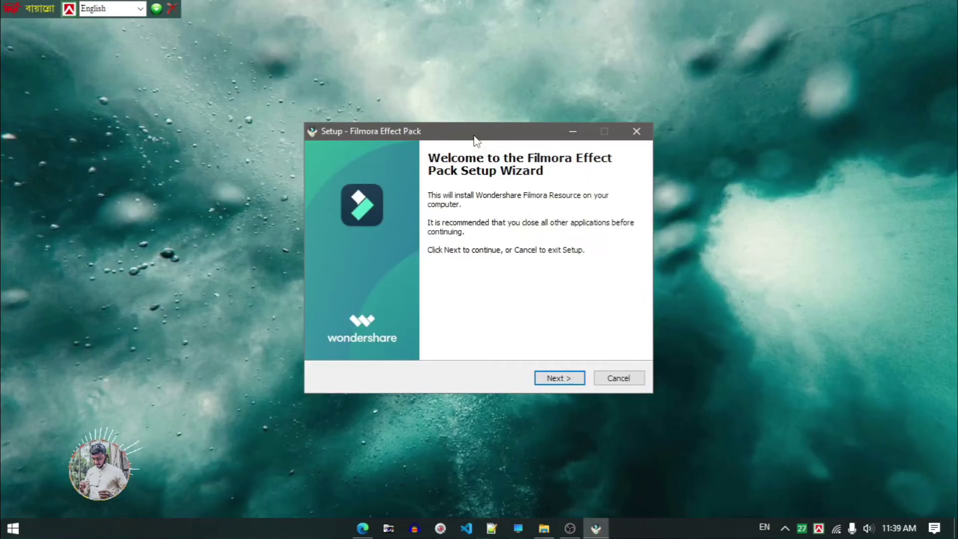
Install the Filmora Effect Pack with the setup wizard and launch Filmora from its final page.
{"action": "left_click_drag", "start_coordinate": [467, 137], "coordinate": [463, 112]}
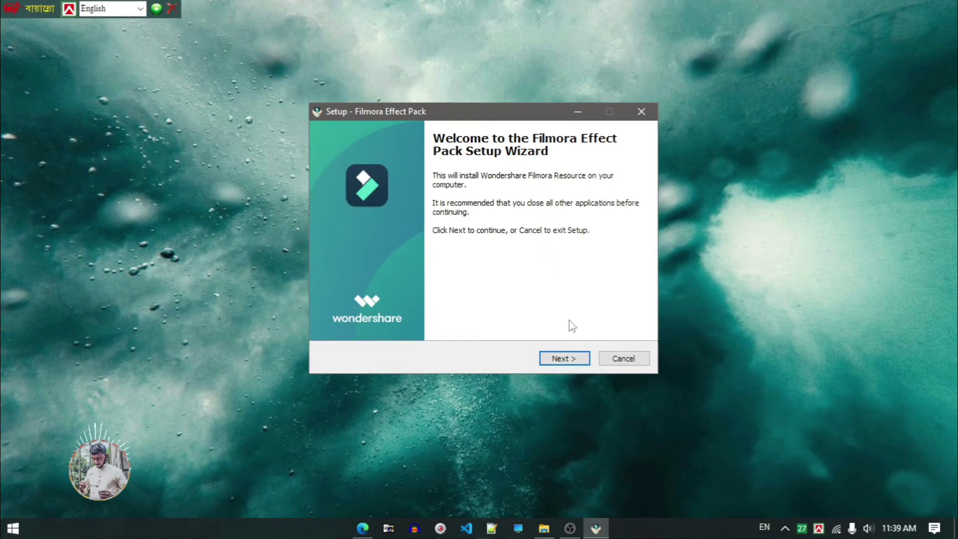
{"action": "left_click", "coordinate": [566, 358]}
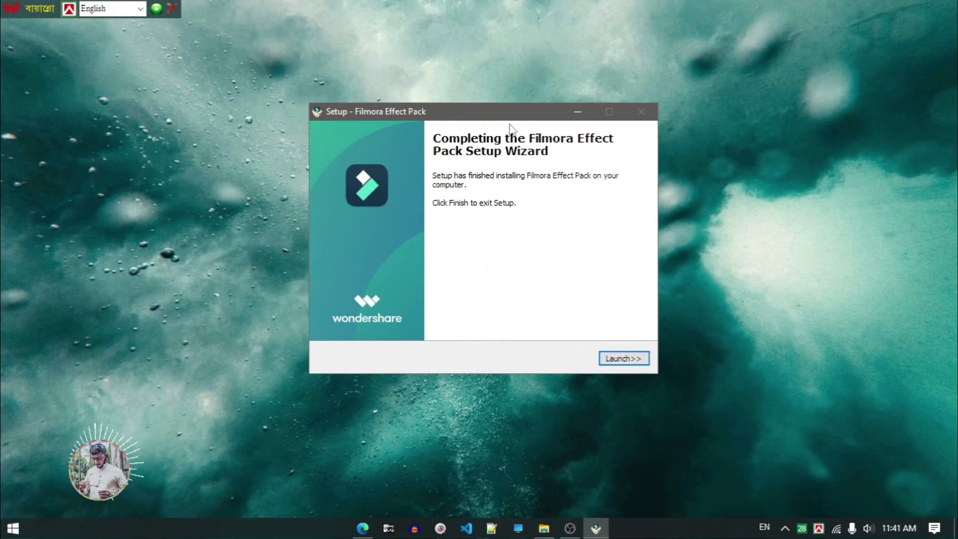
{"action": "left_click", "coordinate": [627, 358]}
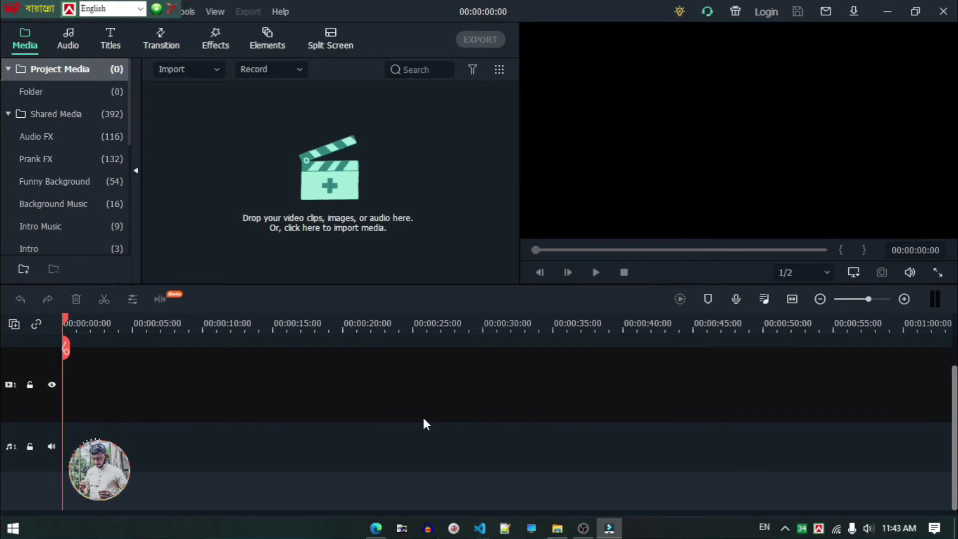
Look through the full collection of included audio tracks and return to its start.
{"action": "left_click", "coordinate": [68, 39]}
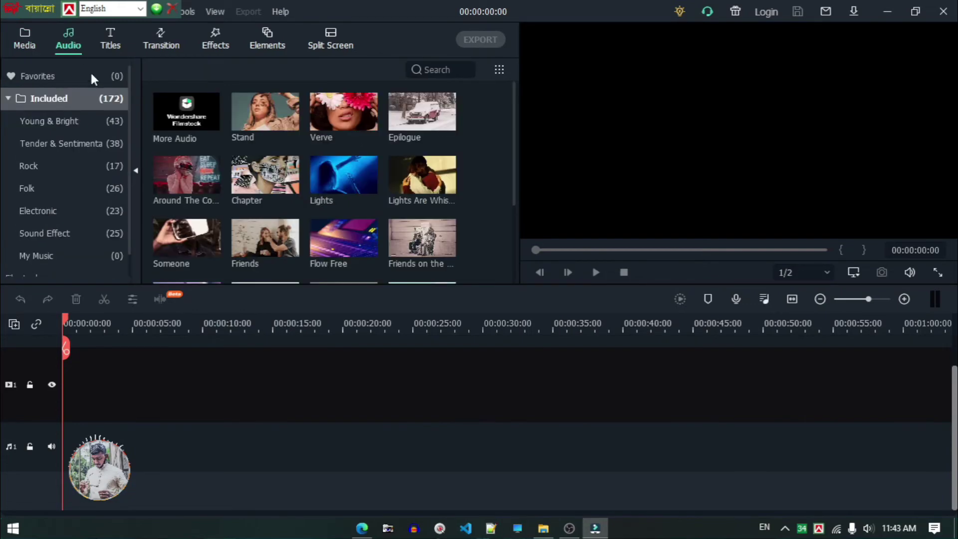
{"action": "scroll", "coordinate": [343, 191], "scroll_direction": "down", "scroll_amount": 5}
{"action": "scroll", "coordinate": [343, 191], "scroll_direction": "down", "scroll_amount": 5}
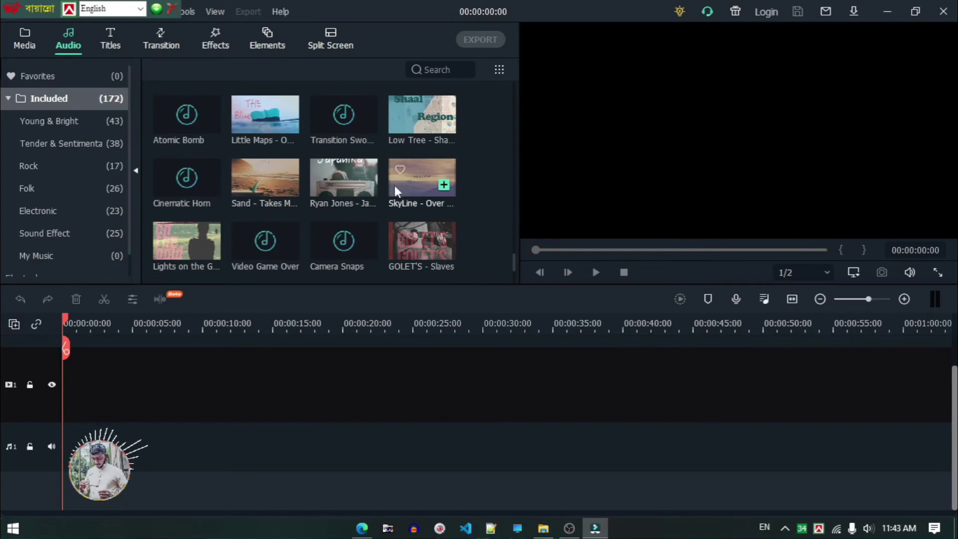
{"action": "scroll", "coordinate": [414, 183], "scroll_direction": "down", "scroll_amount": 5}
{"action": "scroll", "coordinate": [318, 190], "scroll_direction": "up", "scroll_amount": 15}
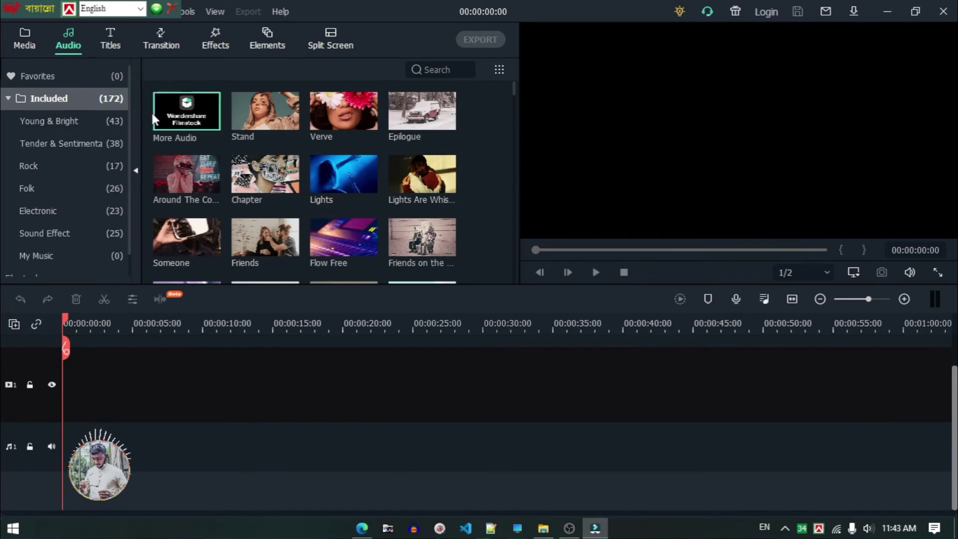
Browse the included titles and preview Title 26 and Opener 21.
{"action": "left_click", "coordinate": [109, 39]}
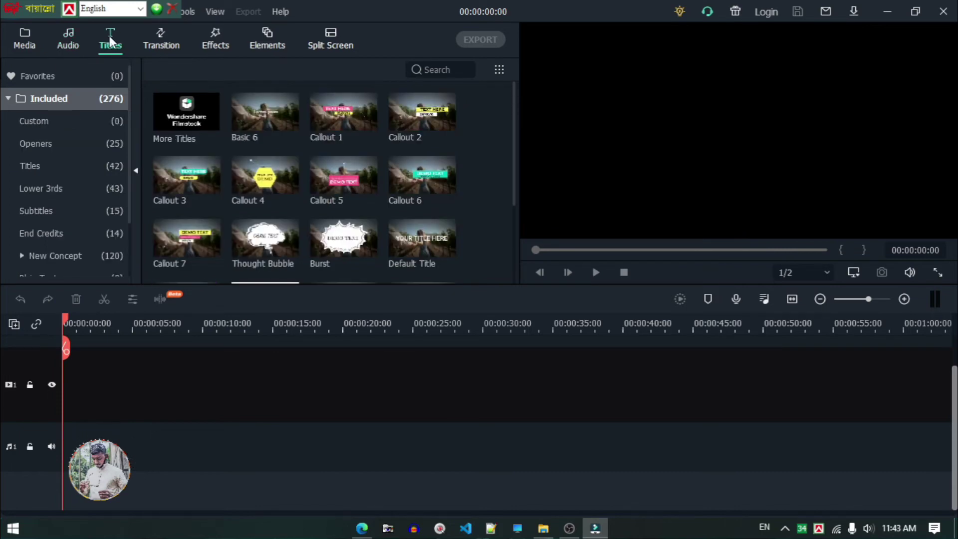
{"action": "scroll", "coordinate": [283, 187], "scroll_direction": "down", "scroll_amount": 10}
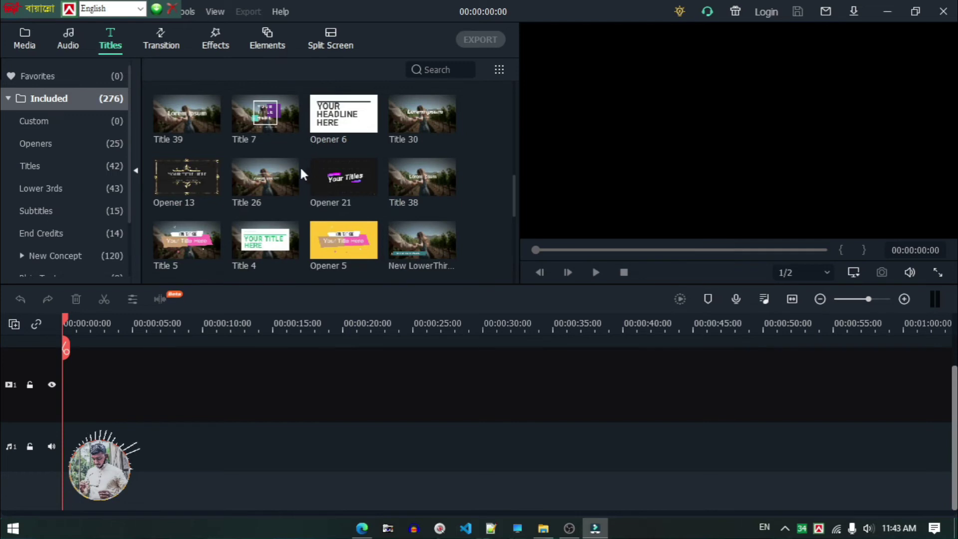
{"action": "left_click", "coordinate": [257, 190]}
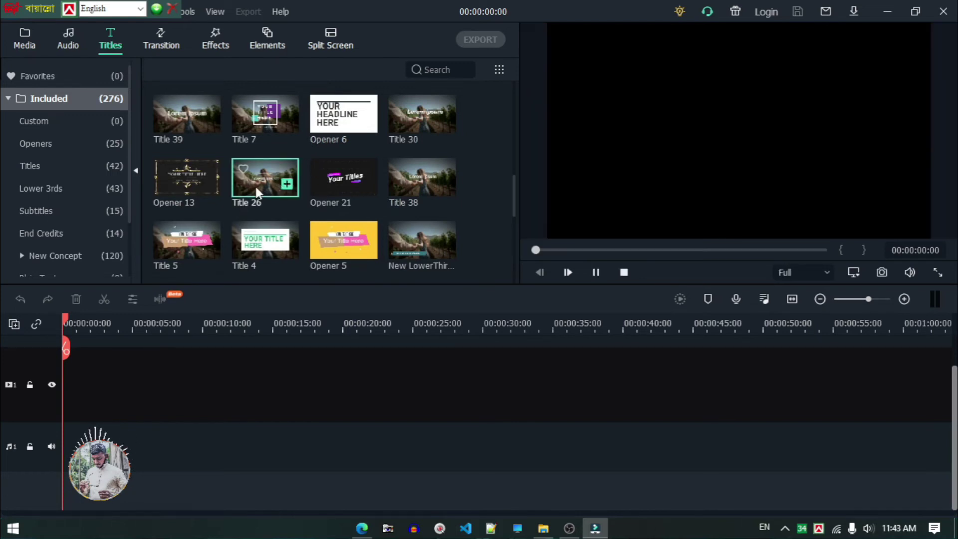
{"action": "left_click", "coordinate": [336, 189]}
{"action": "scroll", "coordinate": [337, 213], "scroll_direction": "down", "scroll_amount": 3}
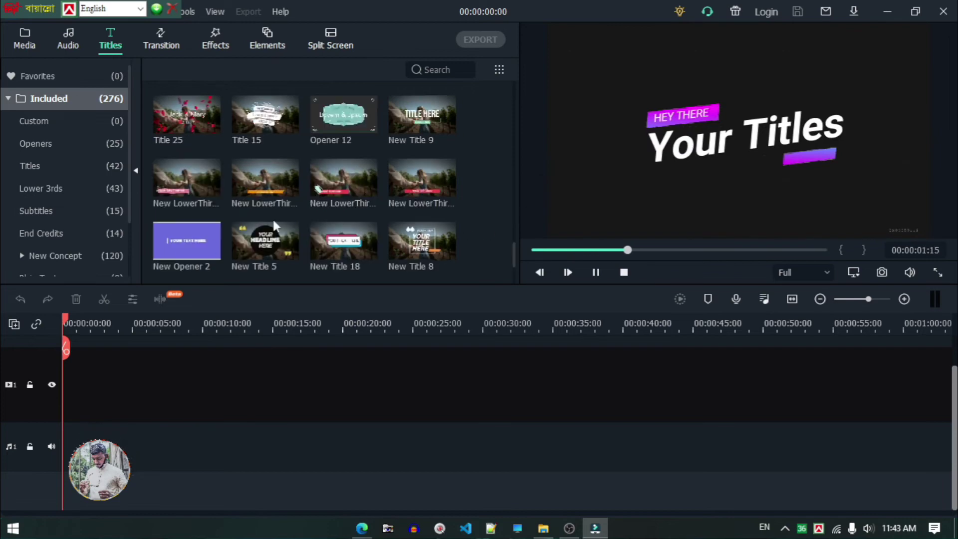
Examine the included transitions, checking the Lifestyle, Linear, Plain Shape and Filmstocks categories.
{"action": "left_click", "coordinate": [168, 44]}
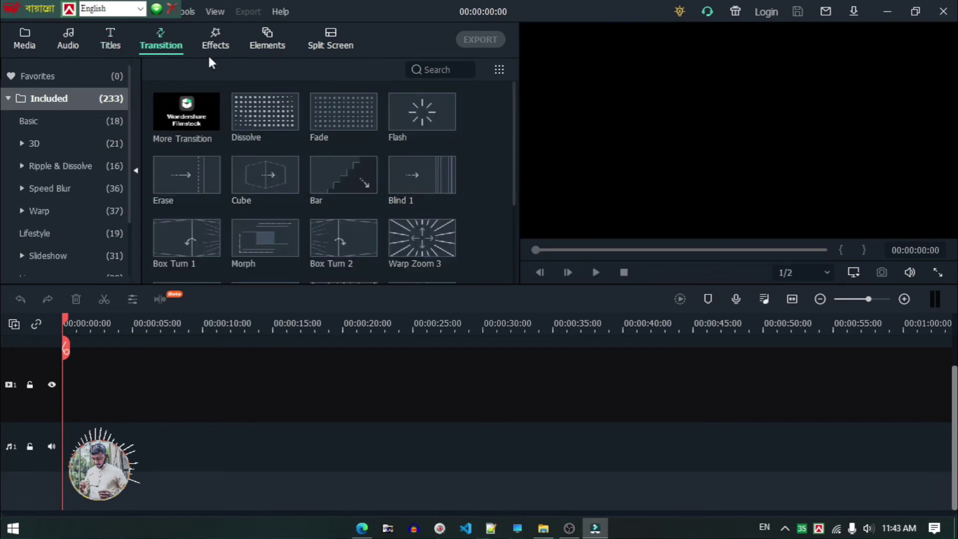
{"action": "left_click", "coordinate": [215, 39]}
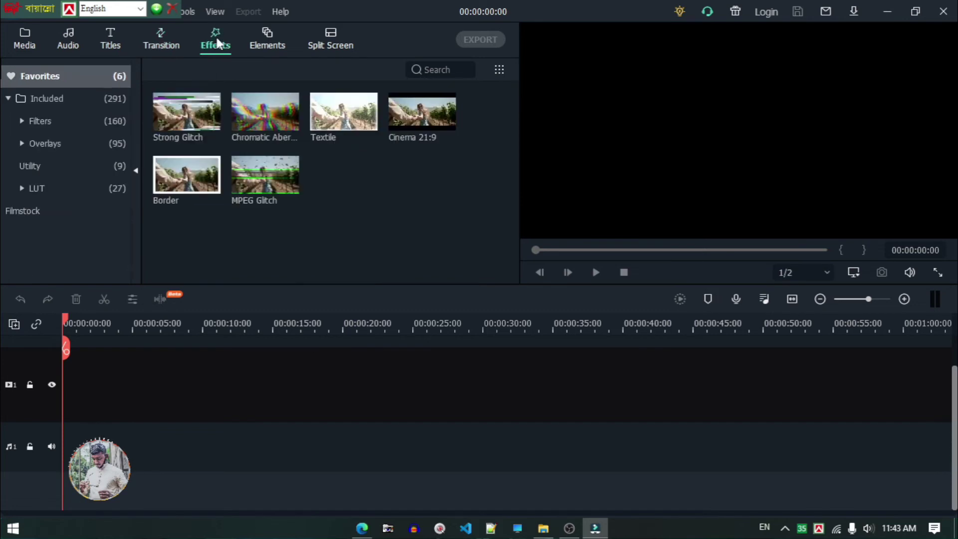
{"action": "left_click", "coordinate": [160, 46]}
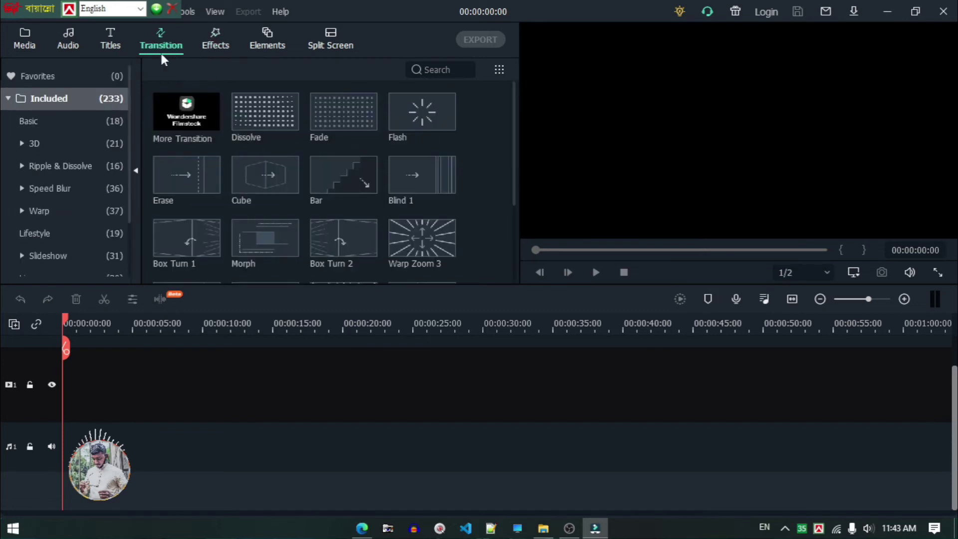
{"action": "left_click", "coordinate": [56, 232]}
{"action": "scroll", "coordinate": [55, 200], "scroll_direction": "down", "scroll_amount": 2}
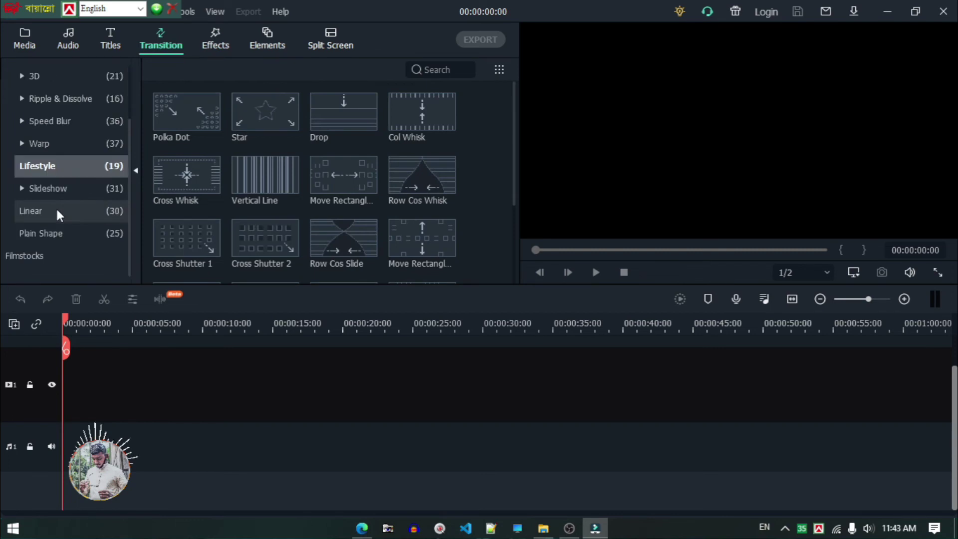
{"action": "left_click", "coordinate": [50, 209]}
{"action": "scroll", "coordinate": [151, 198], "scroll_direction": "down", "scroll_amount": 5}
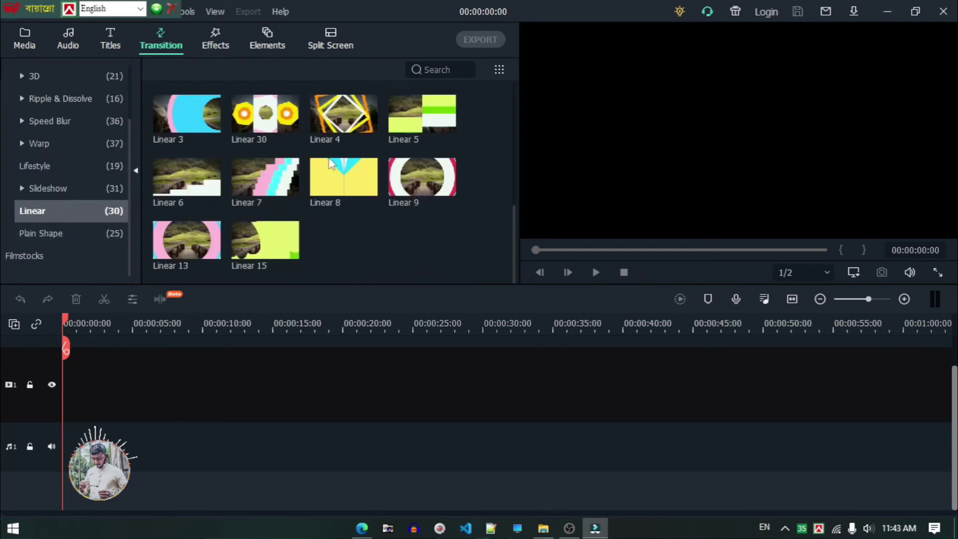
{"action": "left_click", "coordinate": [47, 231]}
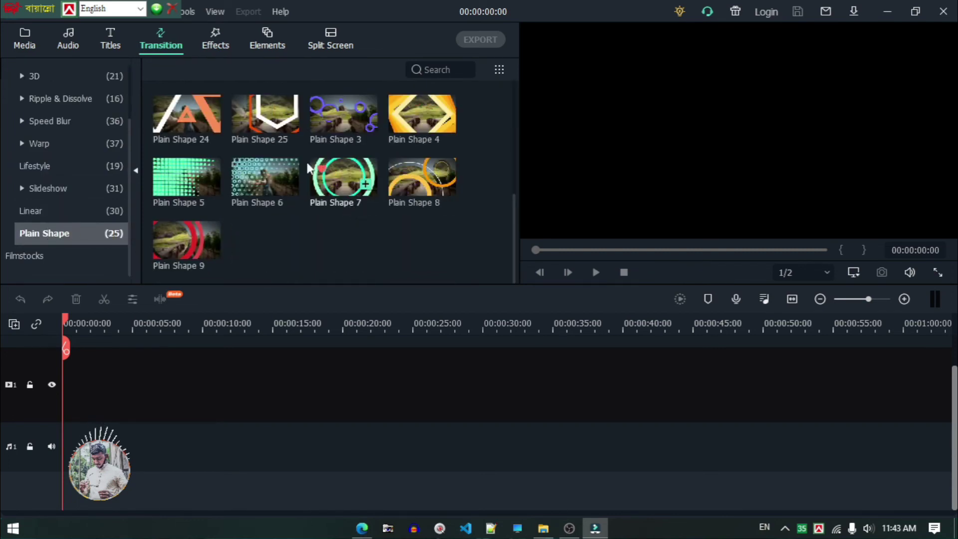
{"action": "left_click", "coordinate": [47, 263]}
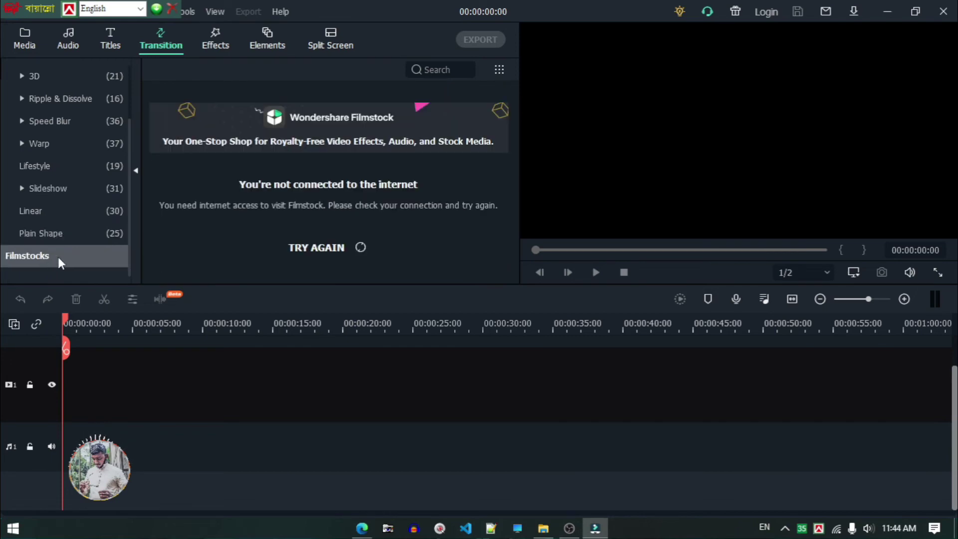
{"action": "scroll", "coordinate": [70, 210], "scroll_direction": "up", "scroll_amount": 3}
{"action": "left_click", "coordinate": [68, 149]}
Look through all included effects, beyond the Favorites collection.
{"action": "left_click", "coordinate": [215, 40]}
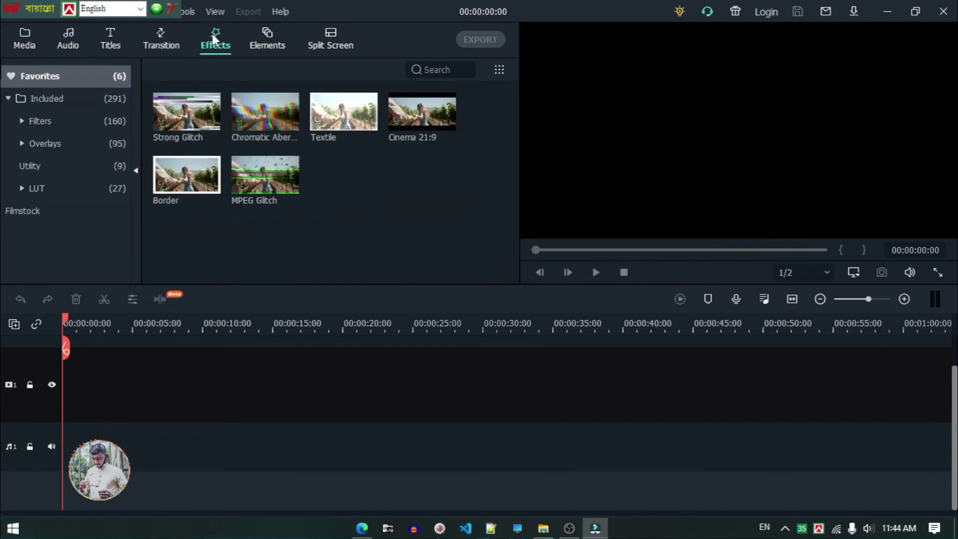
{"action": "left_click", "coordinate": [87, 100]}
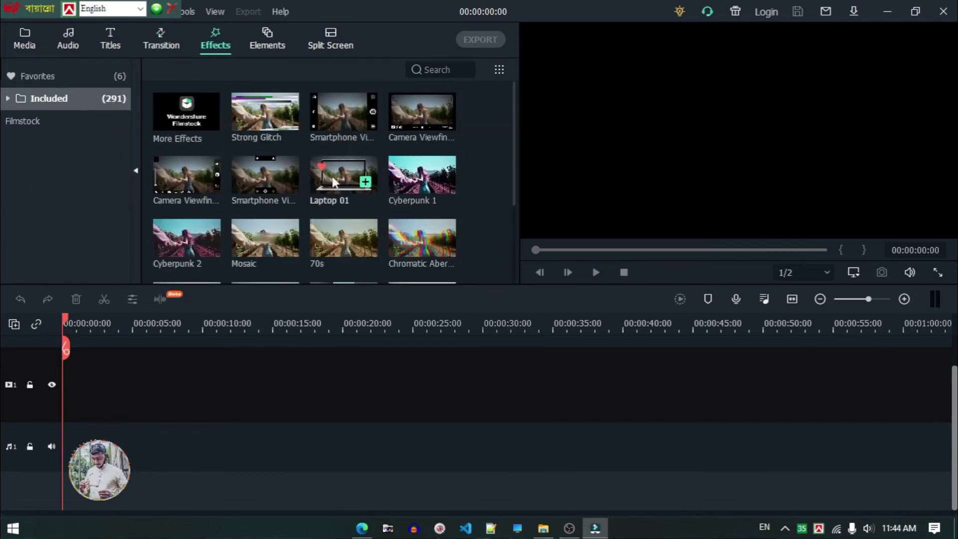
{"action": "scroll", "coordinate": [353, 176], "scroll_direction": "down", "scroll_amount": 5}
{"action": "scroll", "coordinate": [352, 176], "scroll_direction": "up", "scroll_amount": 1}
{"action": "scroll", "coordinate": [352, 175], "scroll_direction": "up", "scroll_amount": 3}
{"action": "left_click", "coordinate": [334, 123]}
Browse the included elements and preview the thick white arrow tutorial element.
{"action": "left_click", "coordinate": [268, 39]}
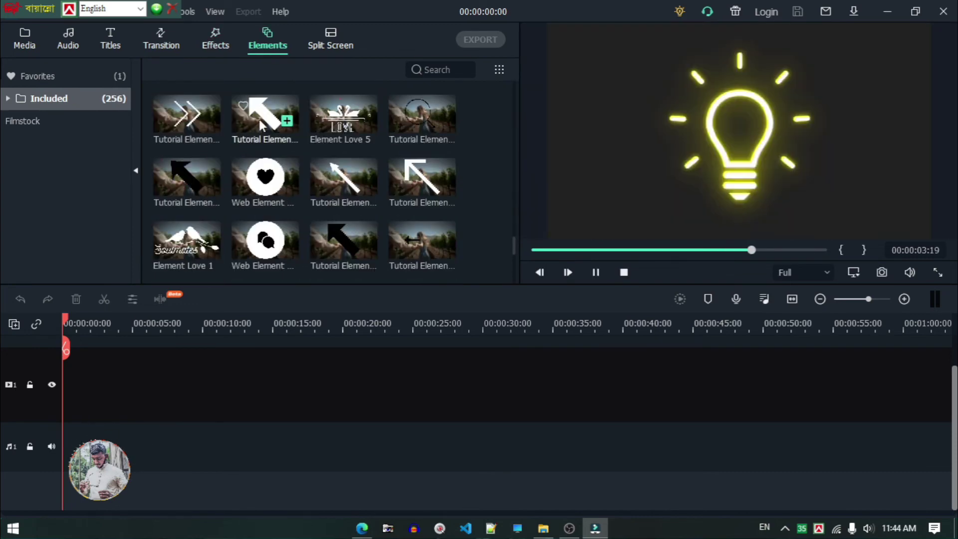
{"action": "left_click", "coordinate": [265, 117]}
{"action": "scroll", "coordinate": [312, 195], "scroll_direction": "down", "scroll_amount": 15}
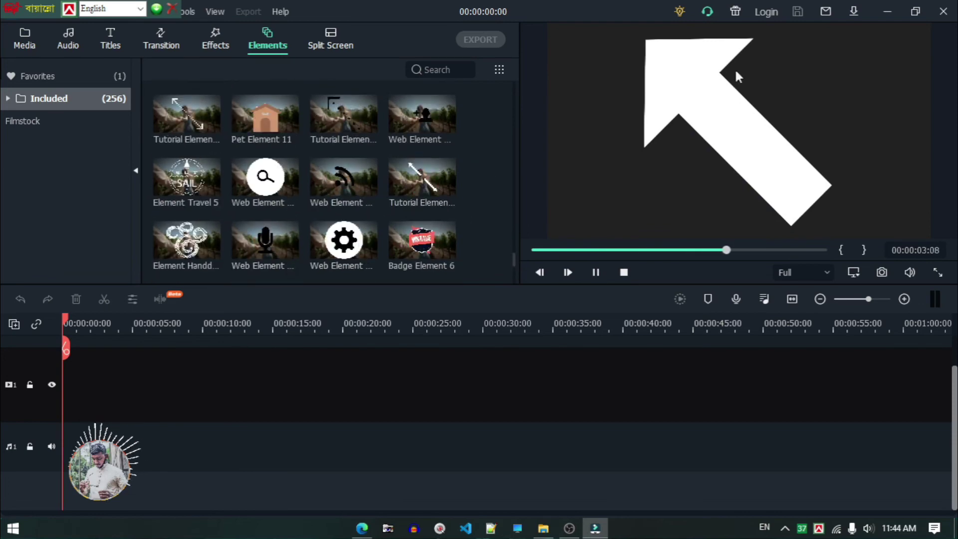
Minimize Filmora, locate Wondershare_Filmora_Resources.exe in File Explorer's Programs folder, and return to the desktop.
{"action": "left_click", "coordinate": [886, 12]}
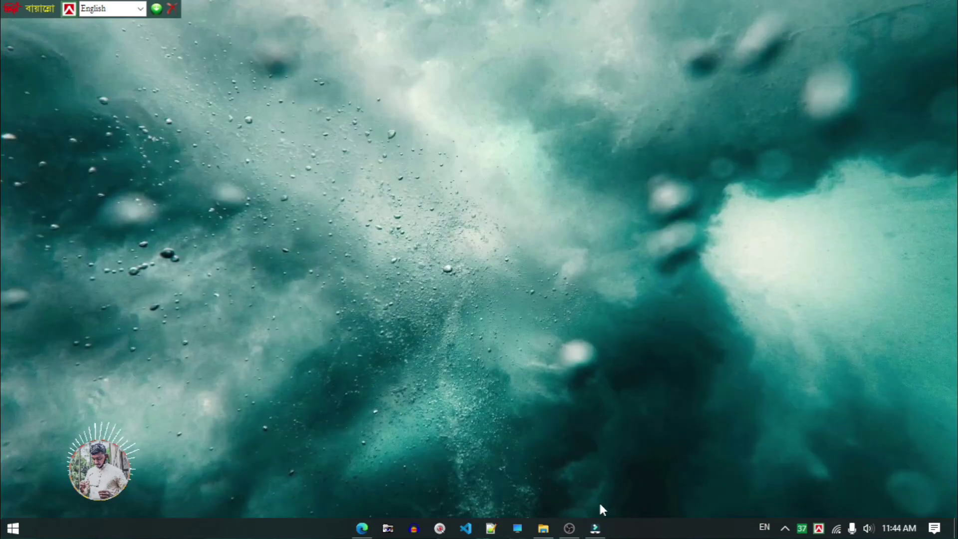
{"action": "left_click", "coordinate": [523, 481]}
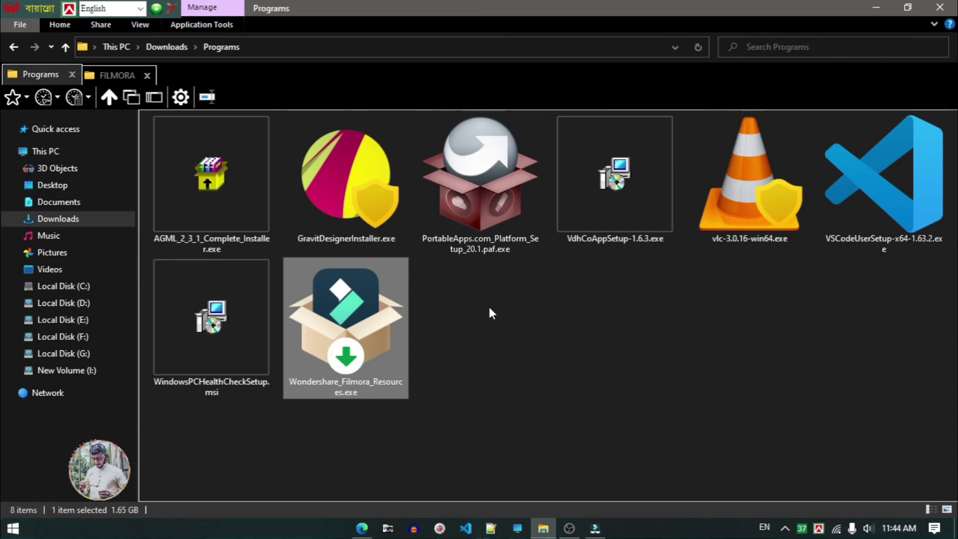
{"action": "left_click", "coordinate": [458, 312]}
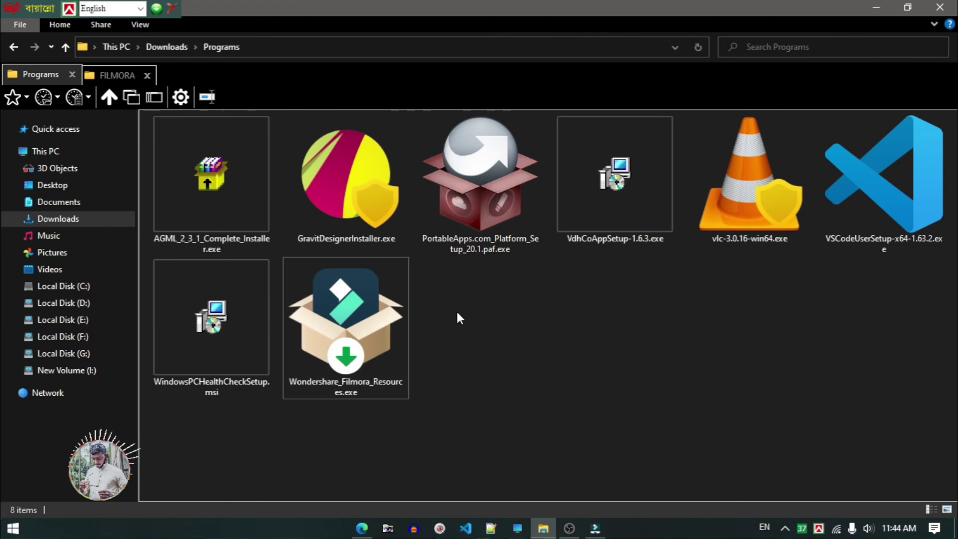
{"action": "right_click", "coordinate": [456, 309]}
{"action": "left_click", "coordinate": [487, 152]}
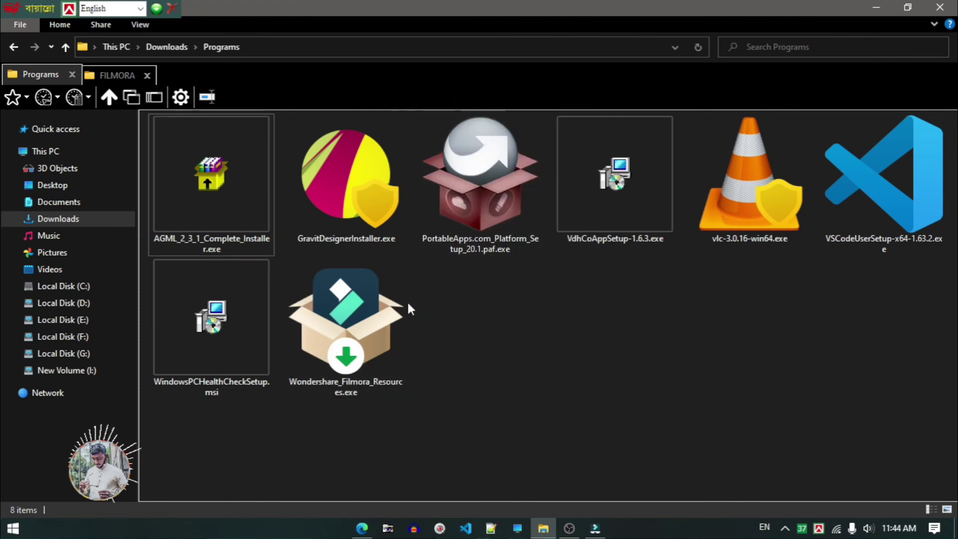
{"action": "left_click", "coordinate": [340, 319]}
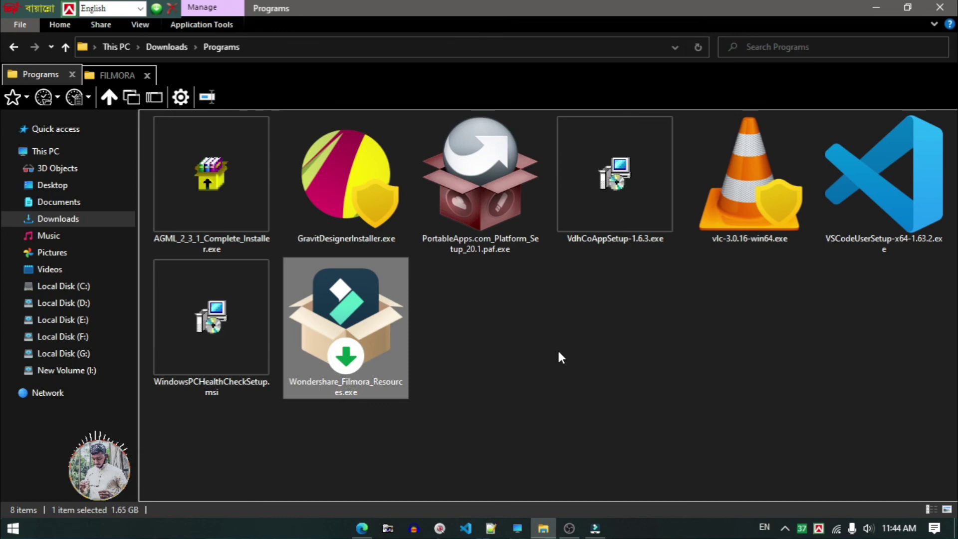
{"action": "left_click", "coordinate": [549, 336]}
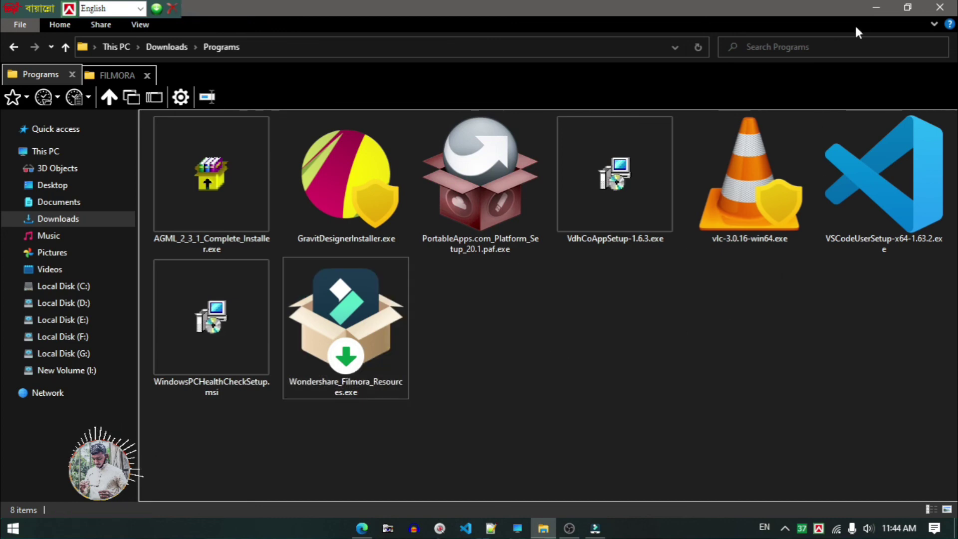
{"action": "left_click", "coordinate": [867, 10]}
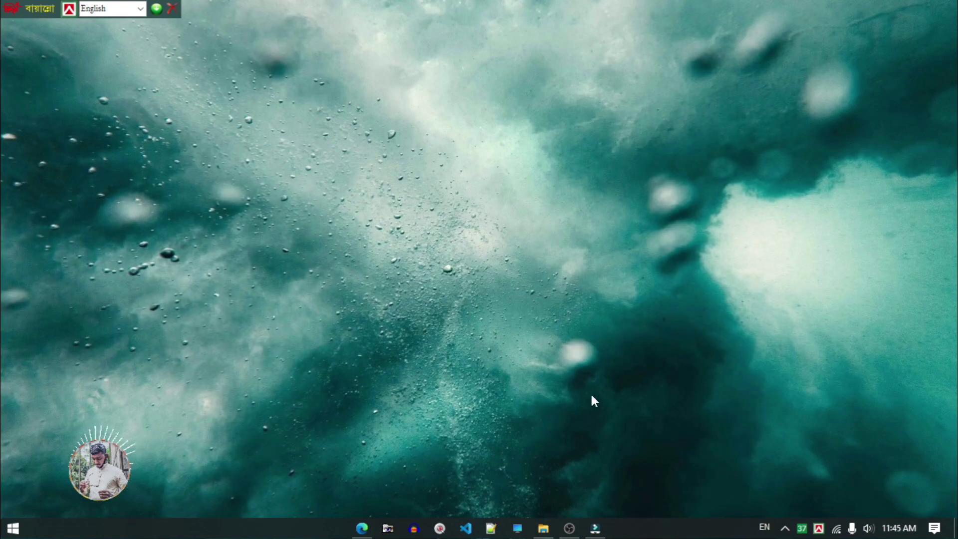
{"action": "mouse_move", "coordinate": [597, 532]}
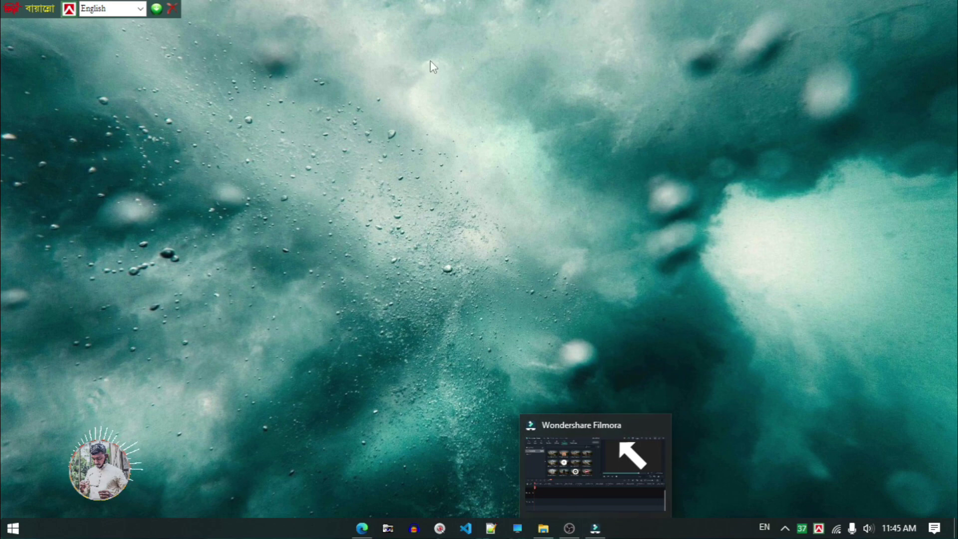
{"action": "right_click", "coordinate": [470, 38]}
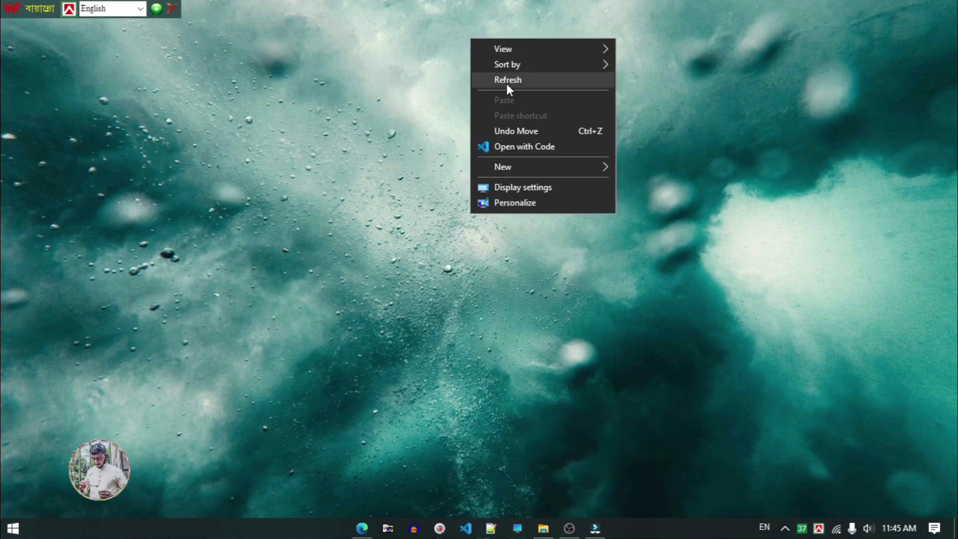
{"action": "left_click", "coordinate": [507, 82]}
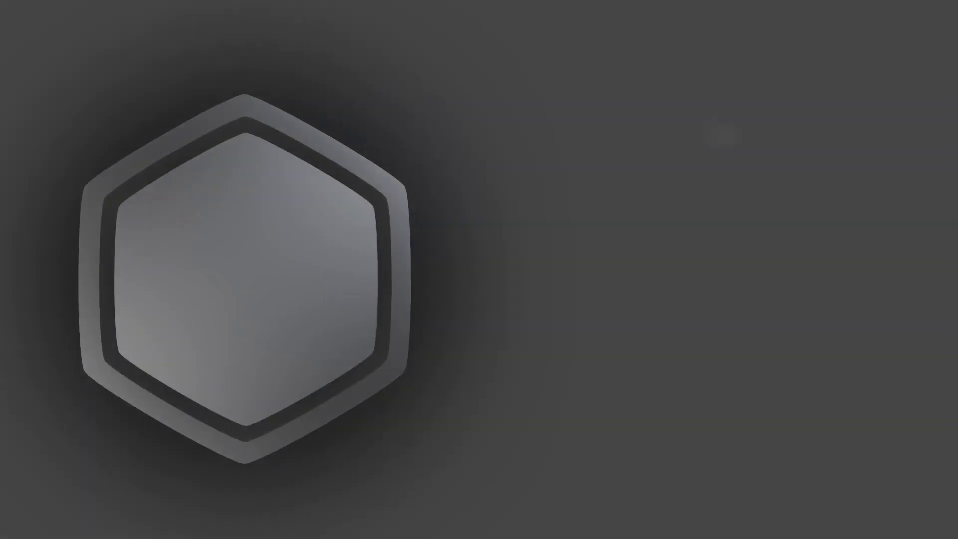